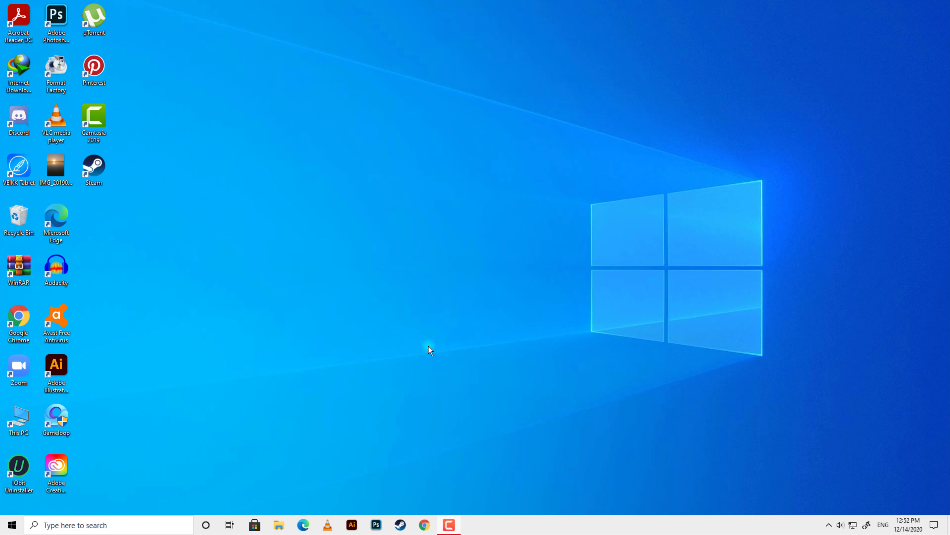
Step: Open facebook.com in Chrome and go to the FutureWeb page from the shortcuts
click(428, 525)
text(facebook.com)
key(Return)
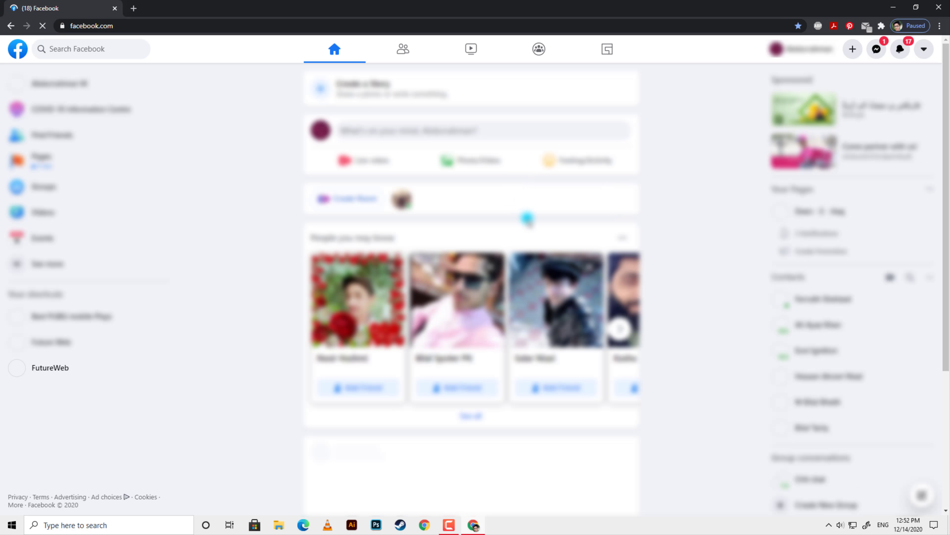
click(115, 376)
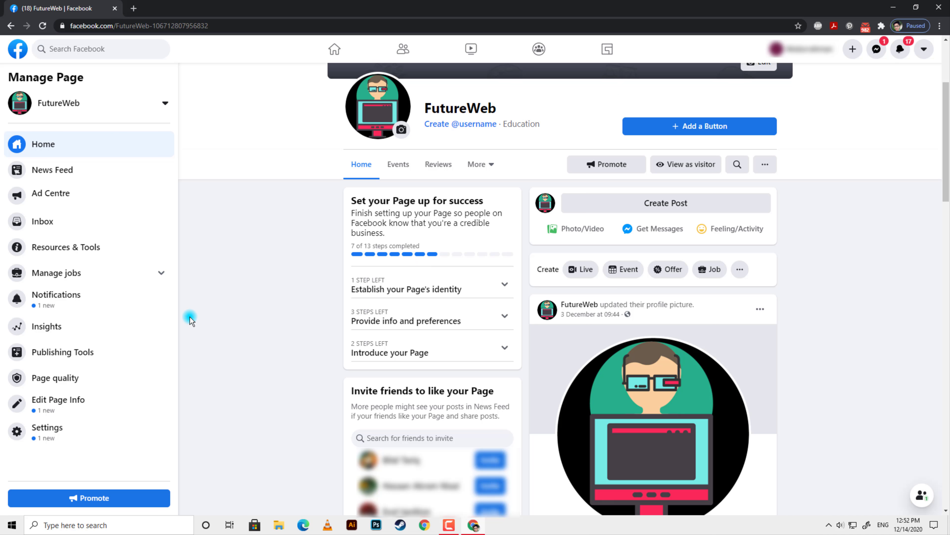
Step: Review the FutureWeb page info form, from the general details through contact, location, hours and price range
click(74, 404)
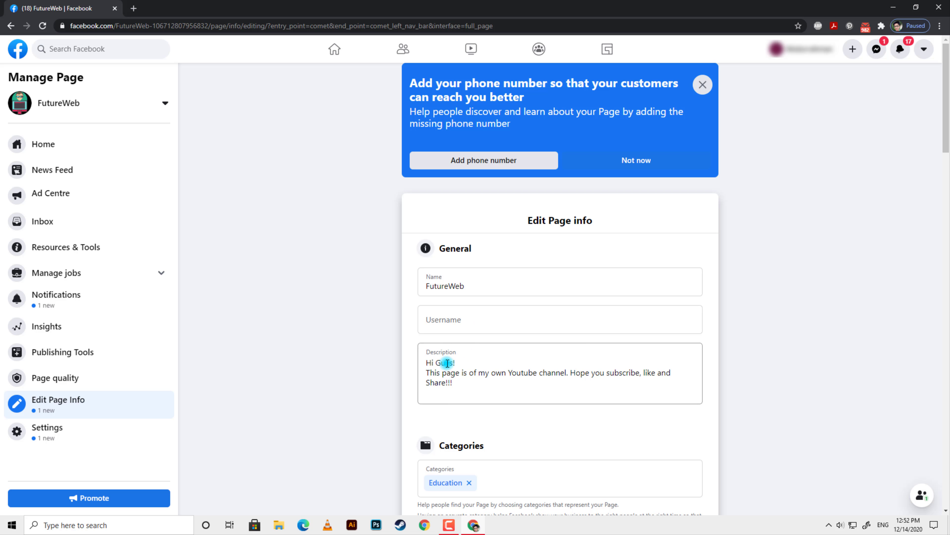
scroll(432, 306, down, 15)
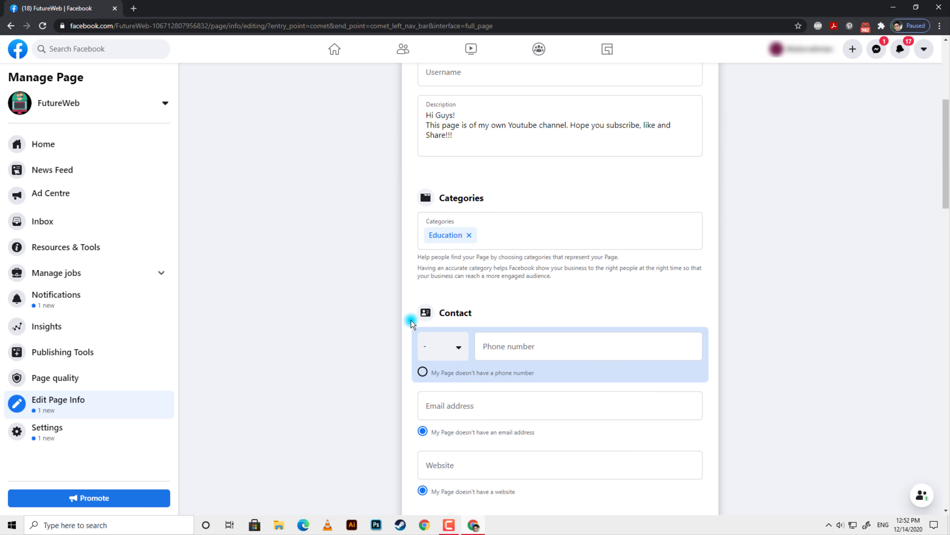
scroll(386, 365, down, 15)
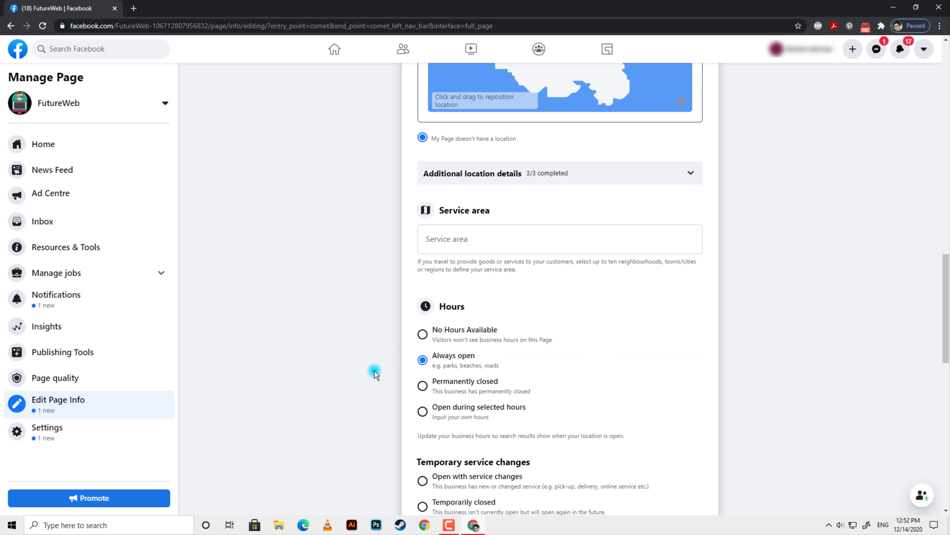
scroll(761, 355, down, 3)
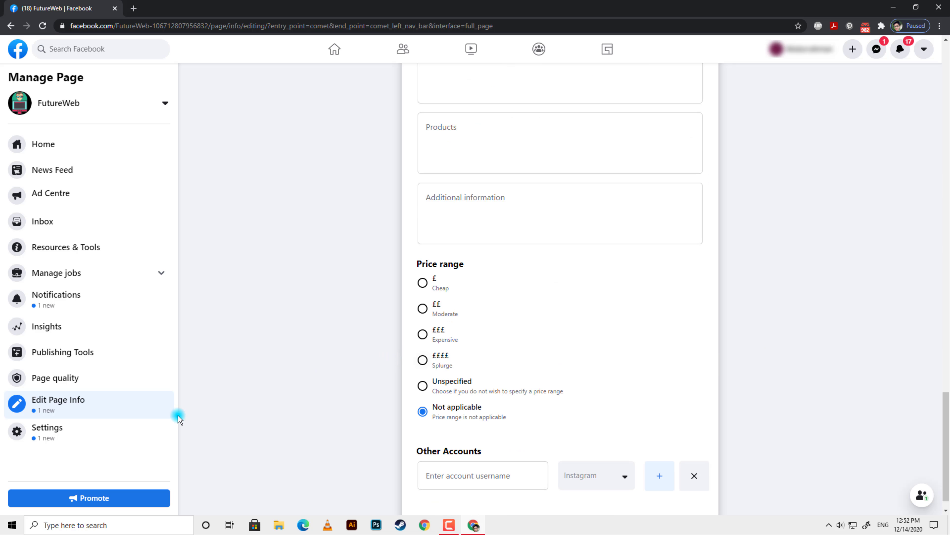
Step: In the page's general settings, disable visitor posts by other people and save the change
click(76, 439)
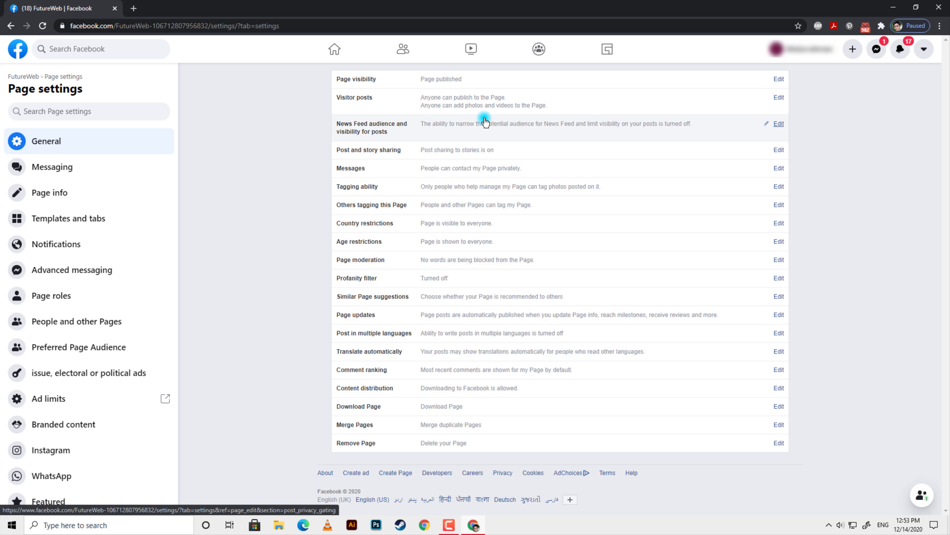
click(480, 105)
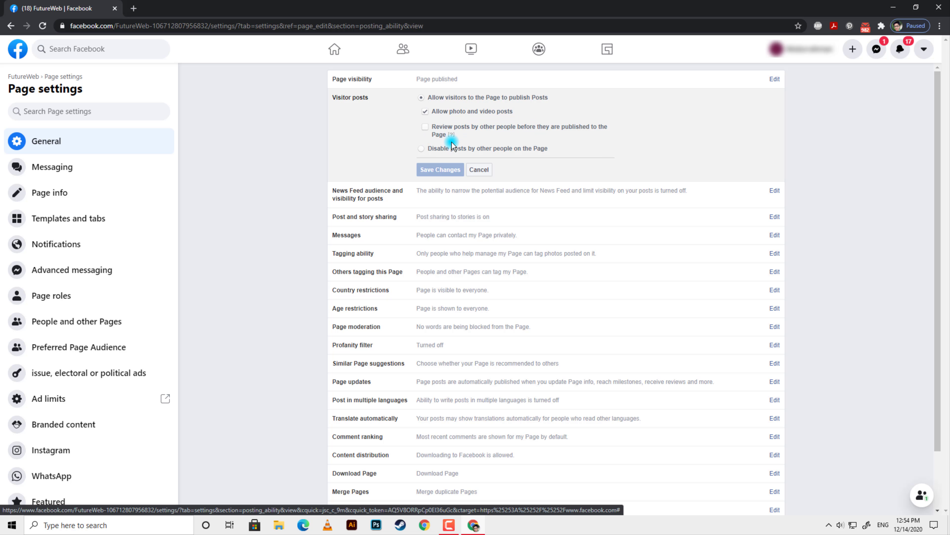
click(421, 149)
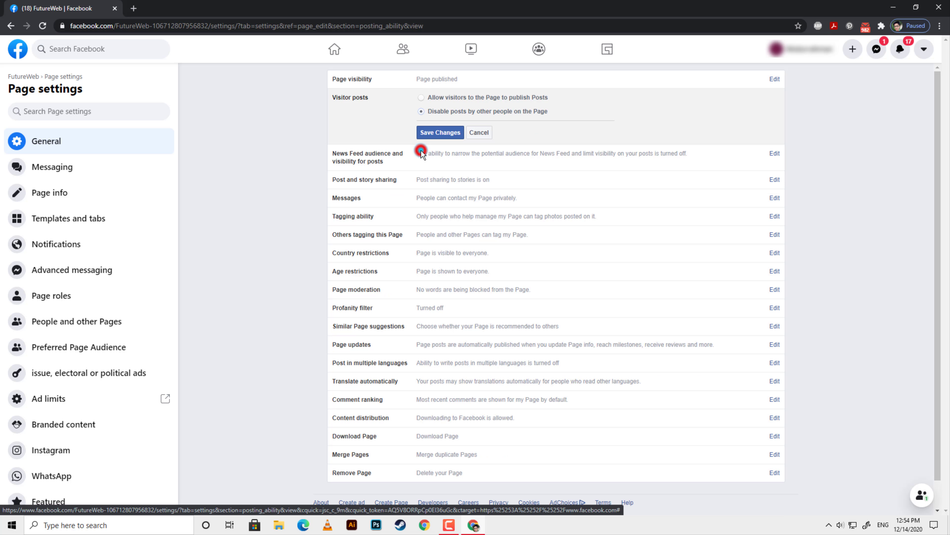
click(432, 134)
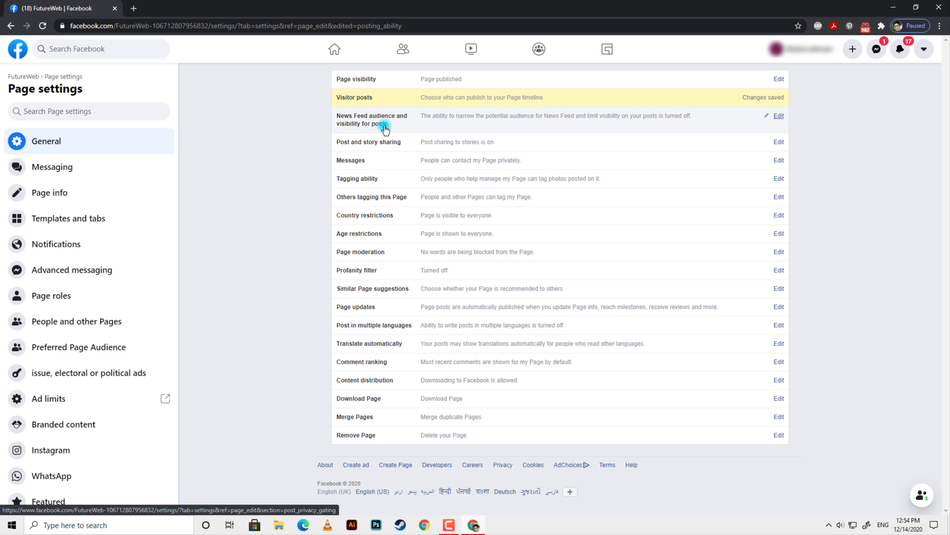
Step: Try out the option allowing News Feed audience selection and post visibility, and leave it without saving
click(438, 124)
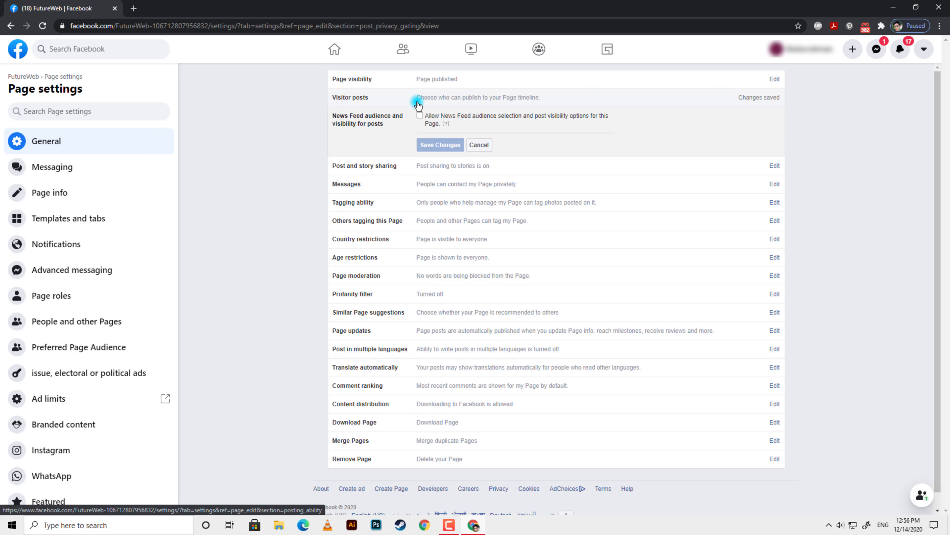
click(419, 116)
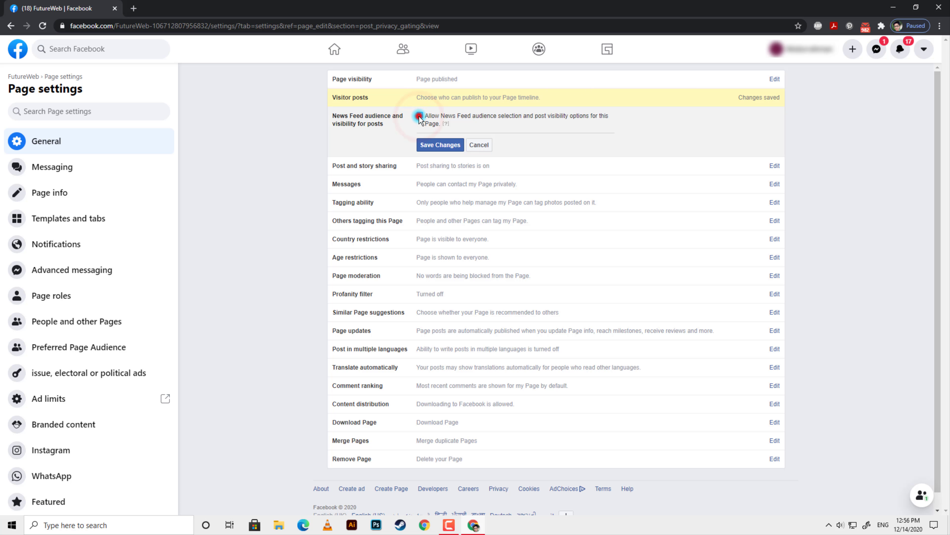
click(420, 116)
click(482, 145)
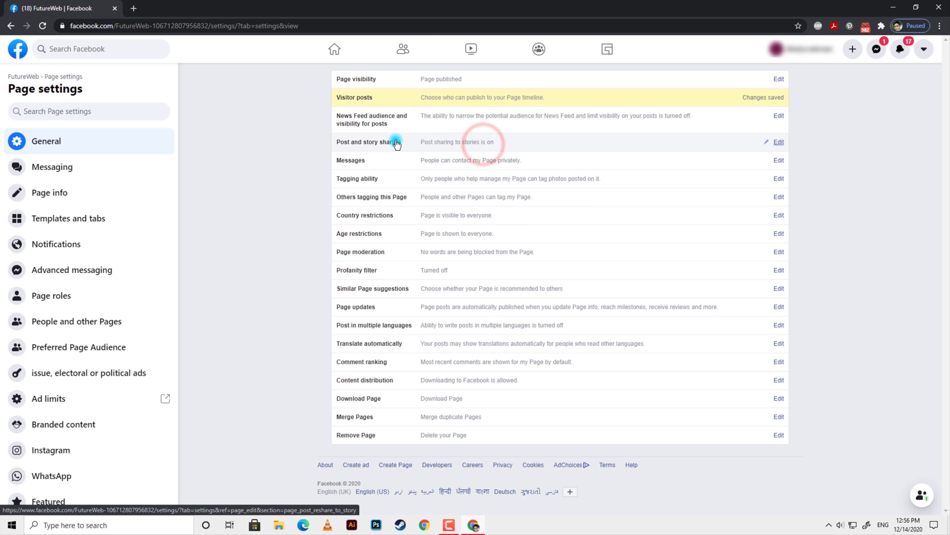
Step: Try out the story-sharing option under Post and story sharing, and view the Messages setting, leaving both without saving
click(431, 142)
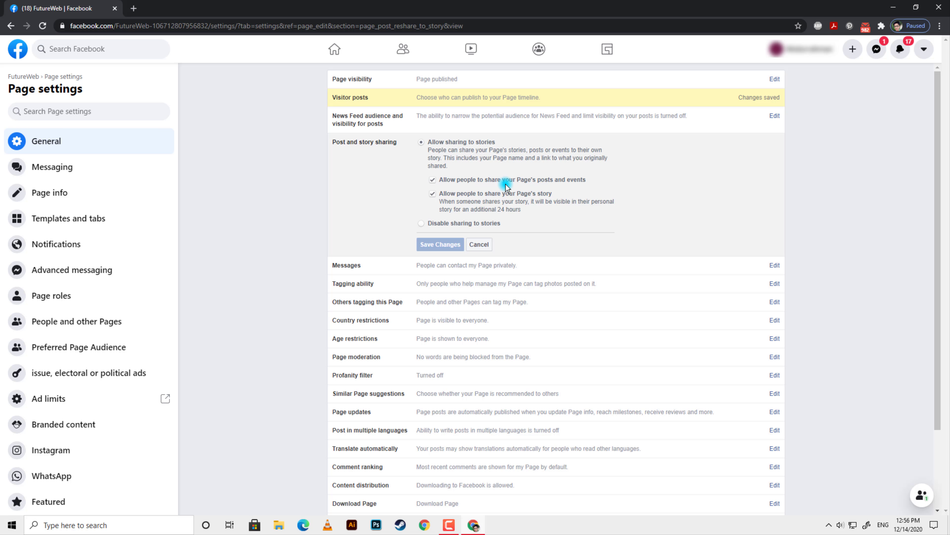
click(432, 194)
click(479, 246)
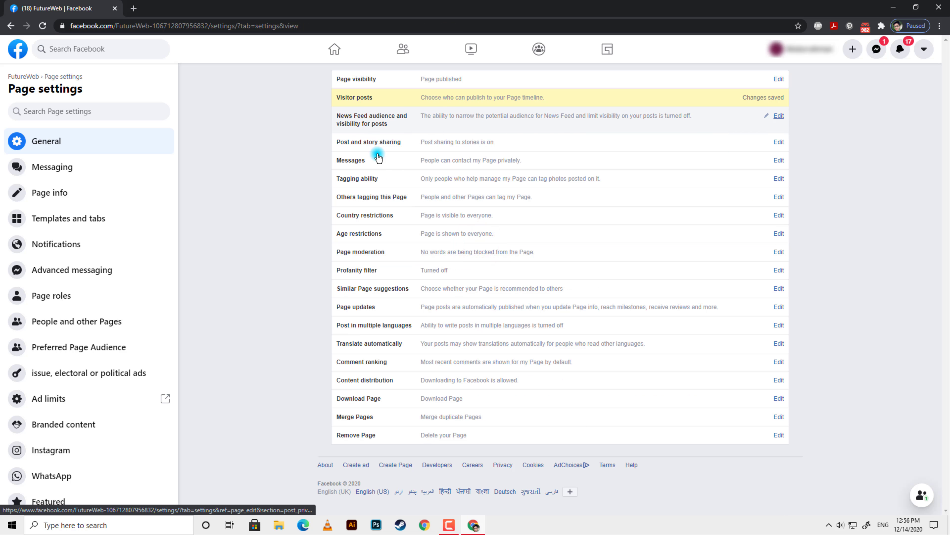
click(423, 160)
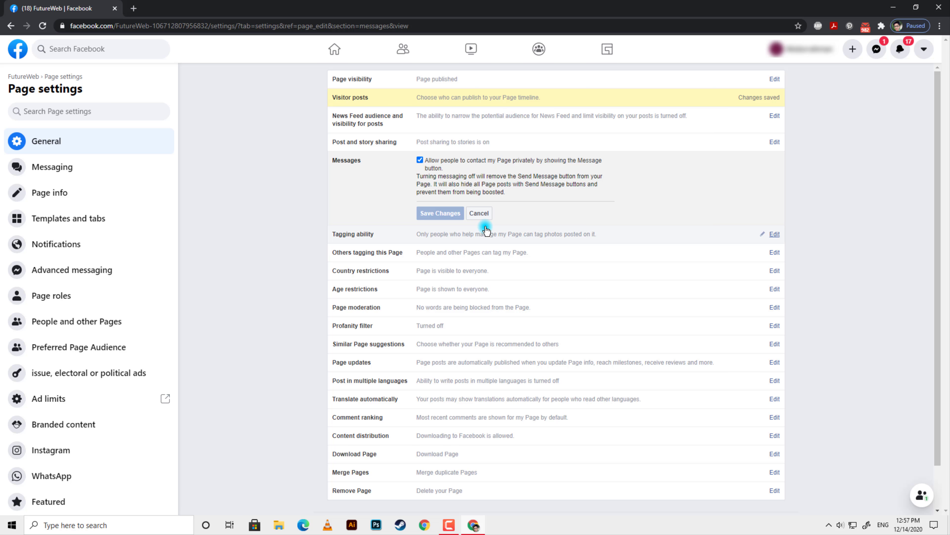
click(483, 213)
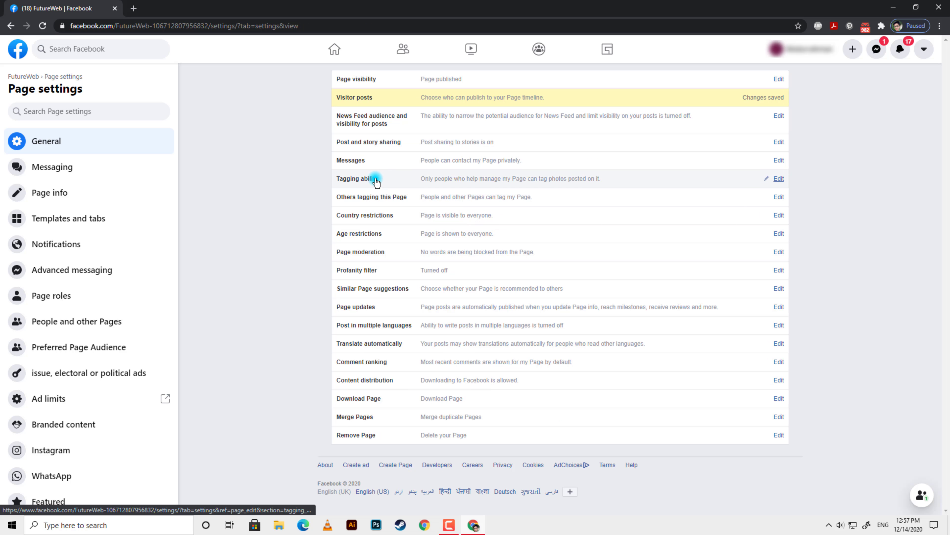
Step: Allow others to tag photos and videos published by FutureWeb and save the tagging ability setting
click(444, 183)
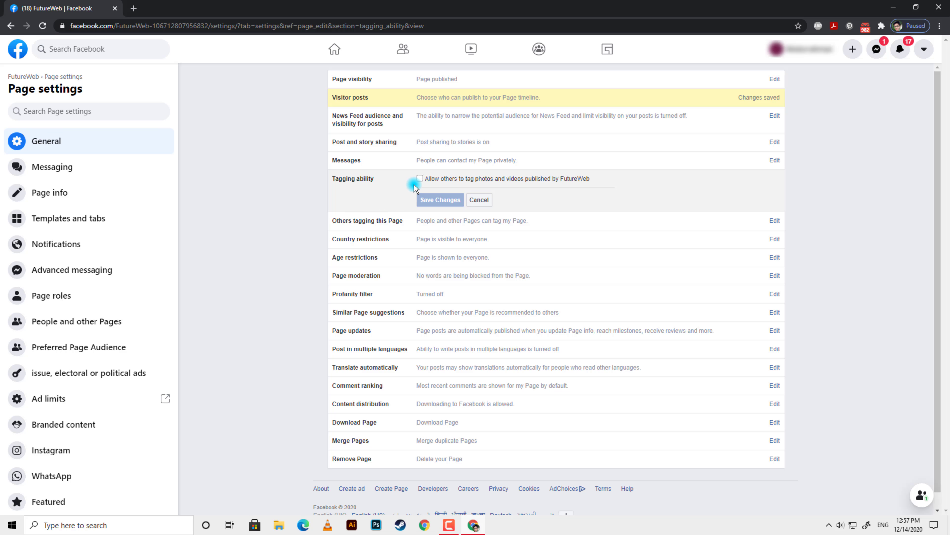
click(419, 178)
click(442, 201)
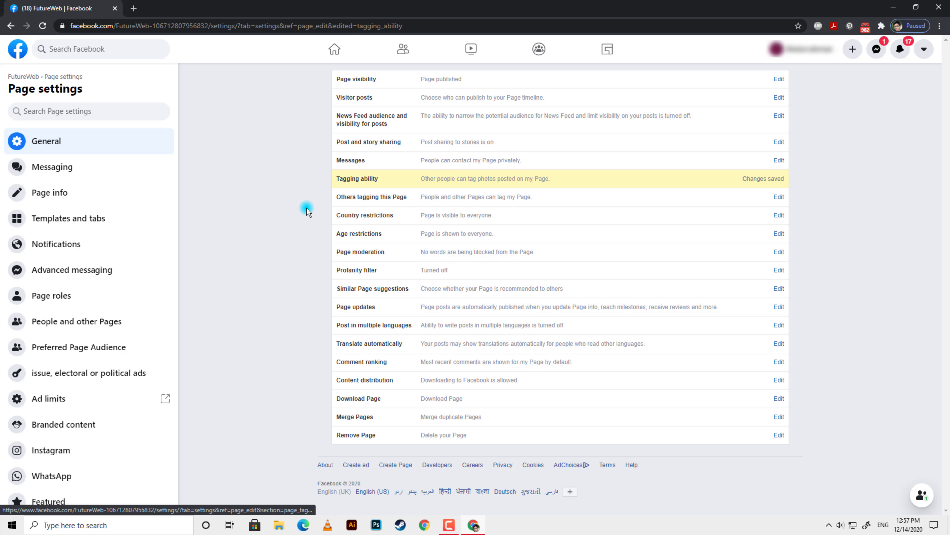
Step: Stop people and other Pages from tagging FutureWeb and save the change
click(452, 202)
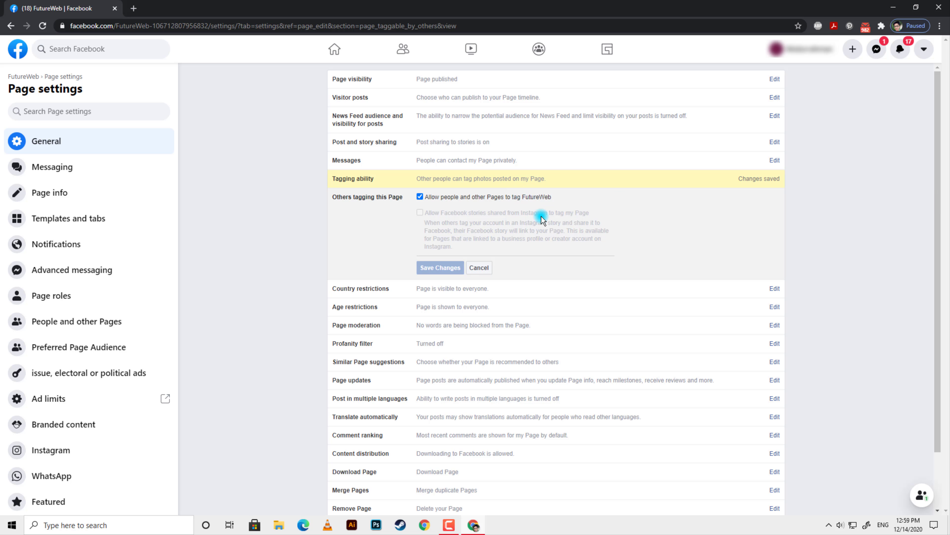
click(421, 196)
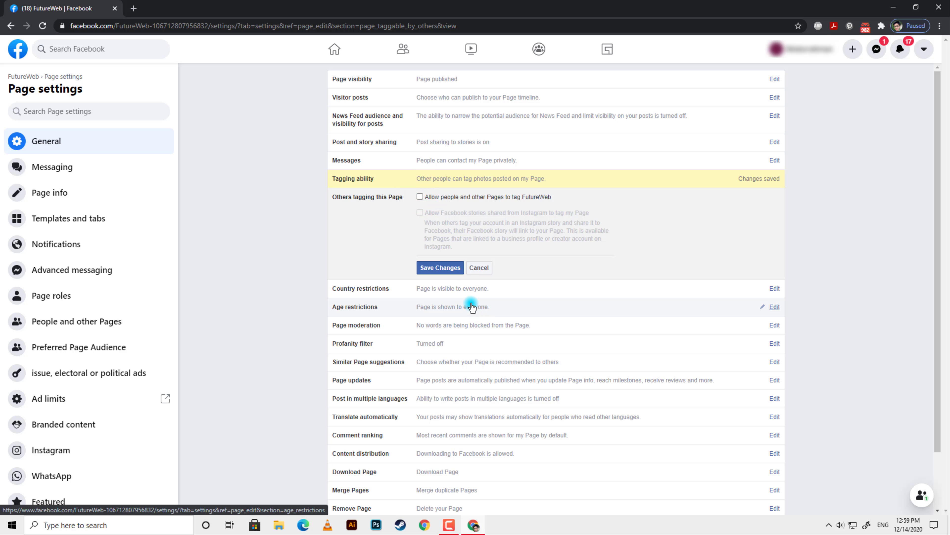
click(419, 267)
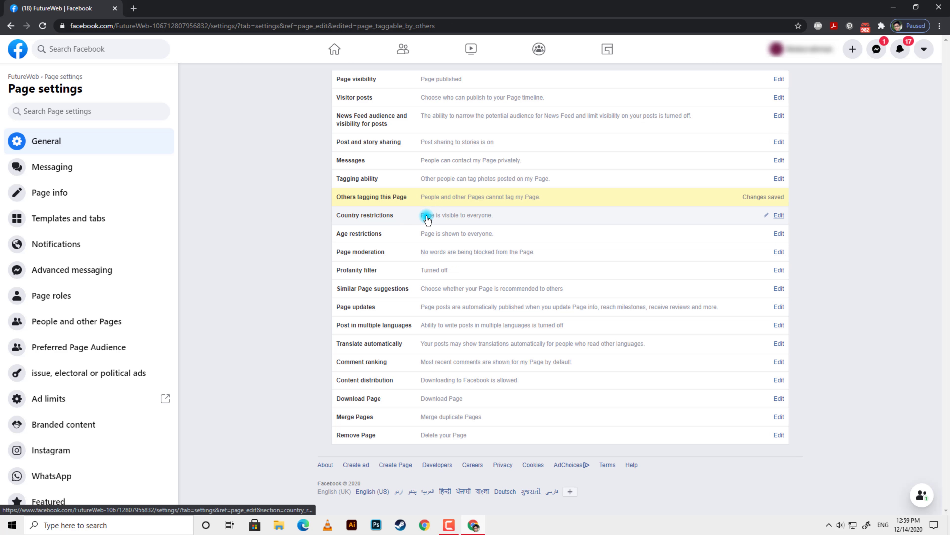
Step: Examine the country restriction options for the page and close them without saving
click(427, 220)
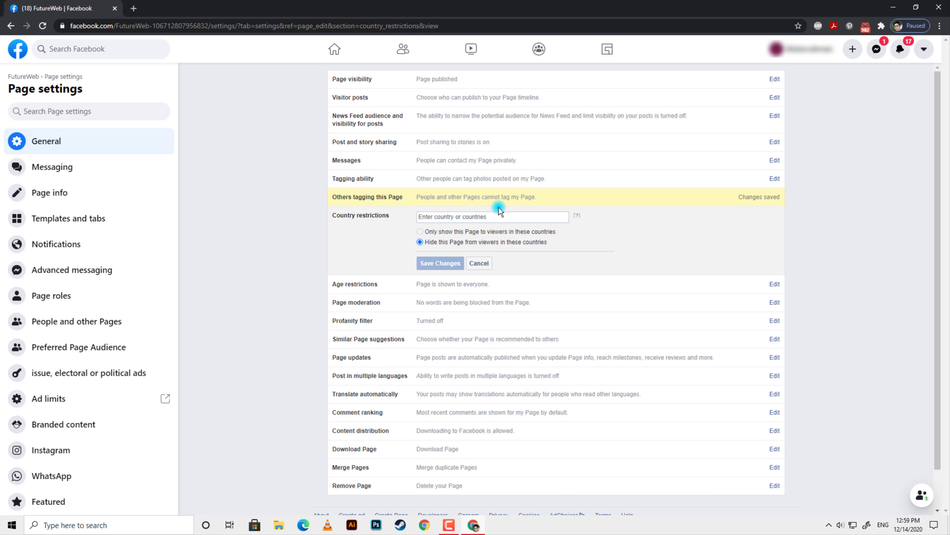
click(498, 216)
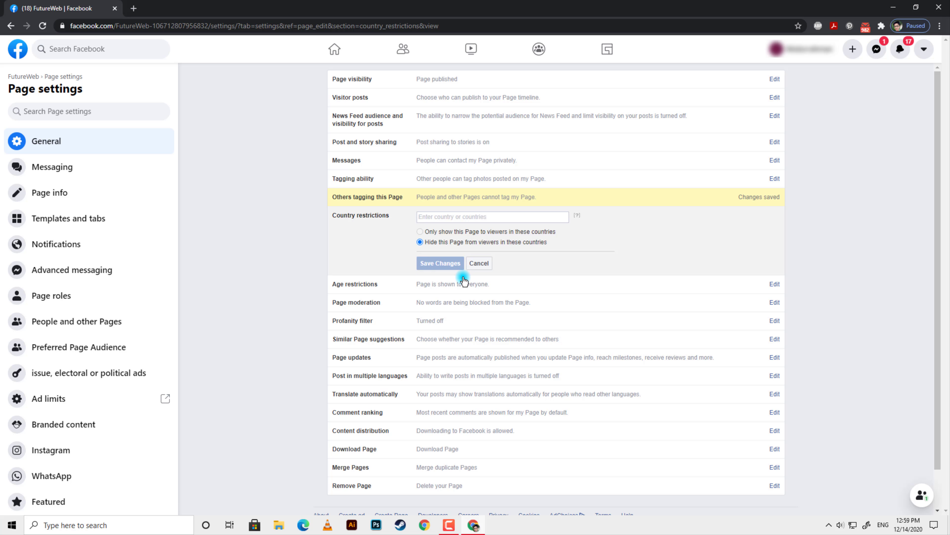
click(489, 262)
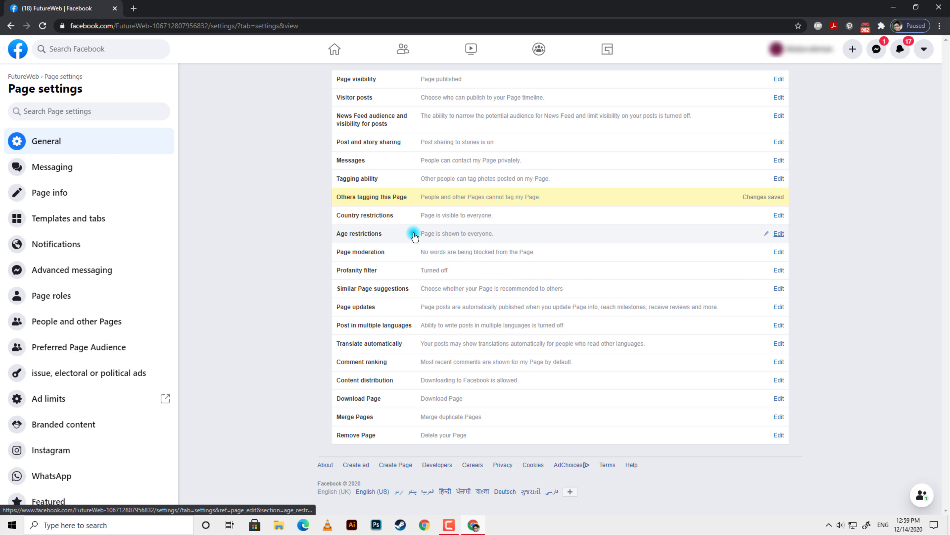
Step: Examine the available age restriction choices for the page and close the setting without saving
click(448, 235)
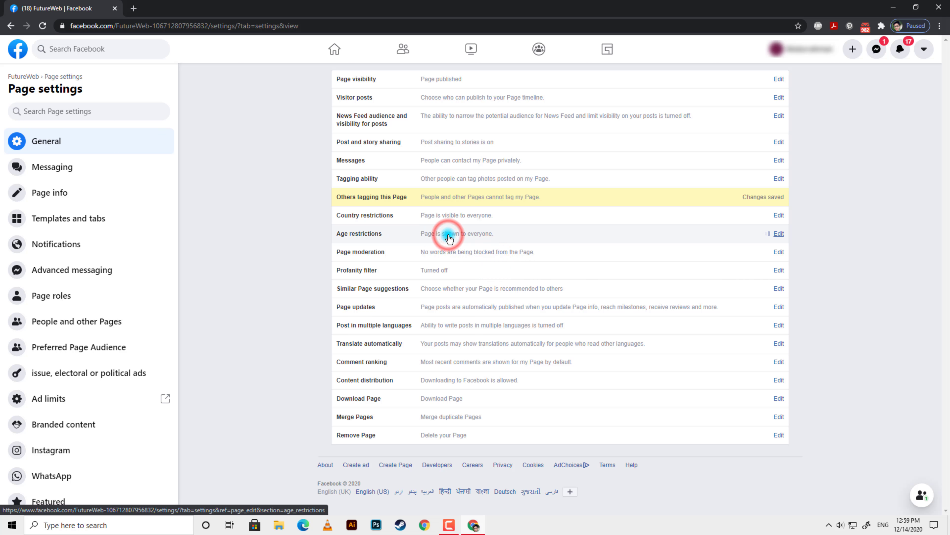
click(446, 235)
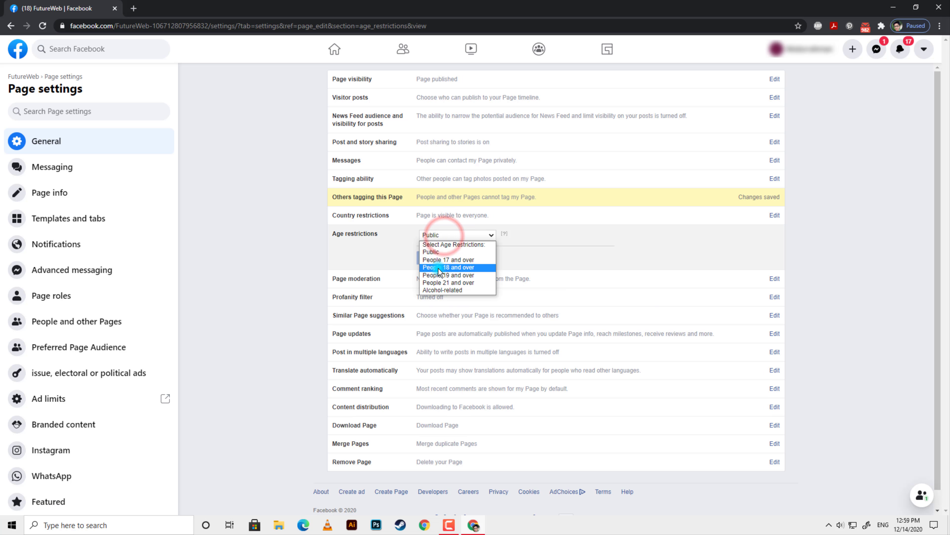
click(447, 252)
click(441, 235)
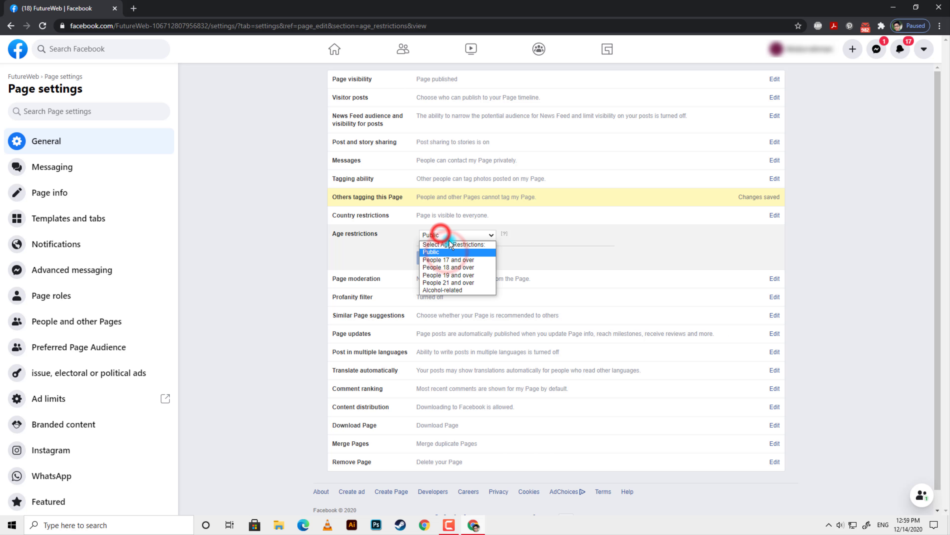
click(447, 233)
click(446, 231)
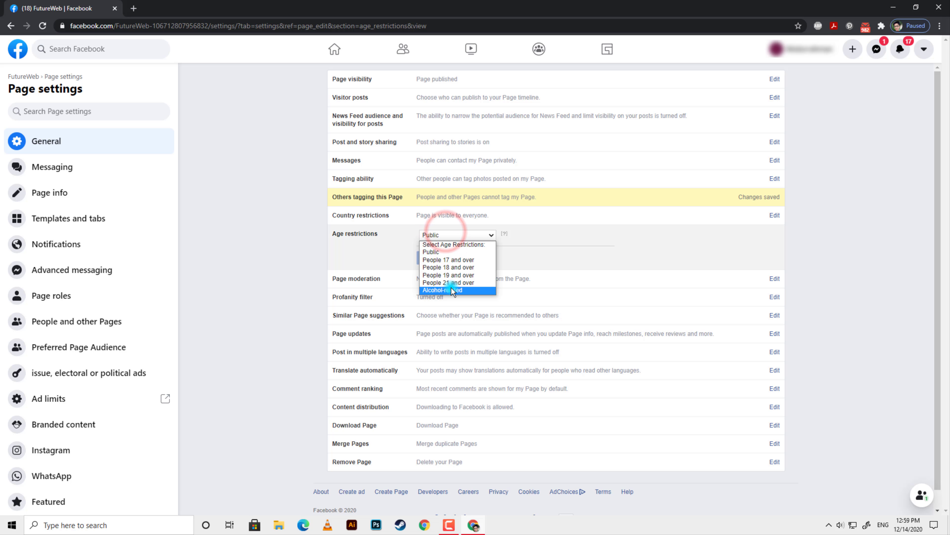
click(358, 247)
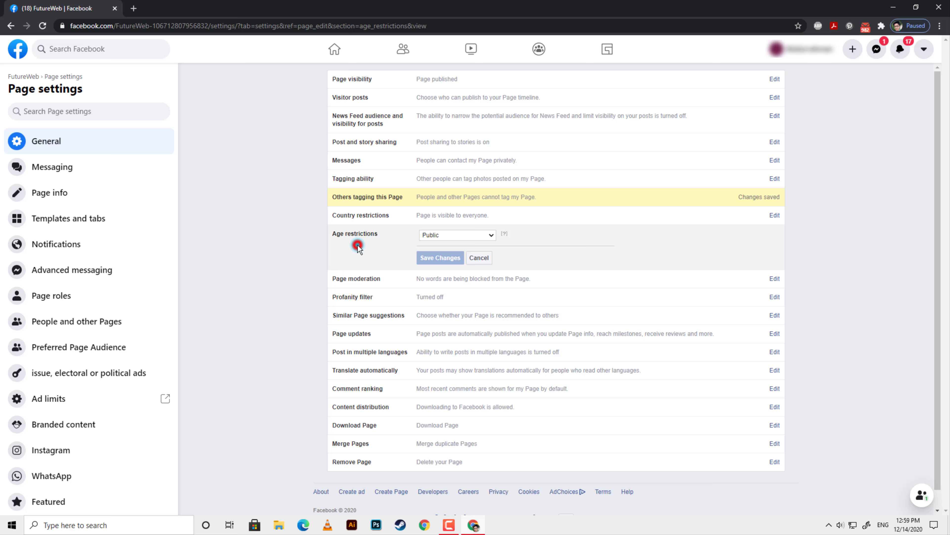
click(481, 258)
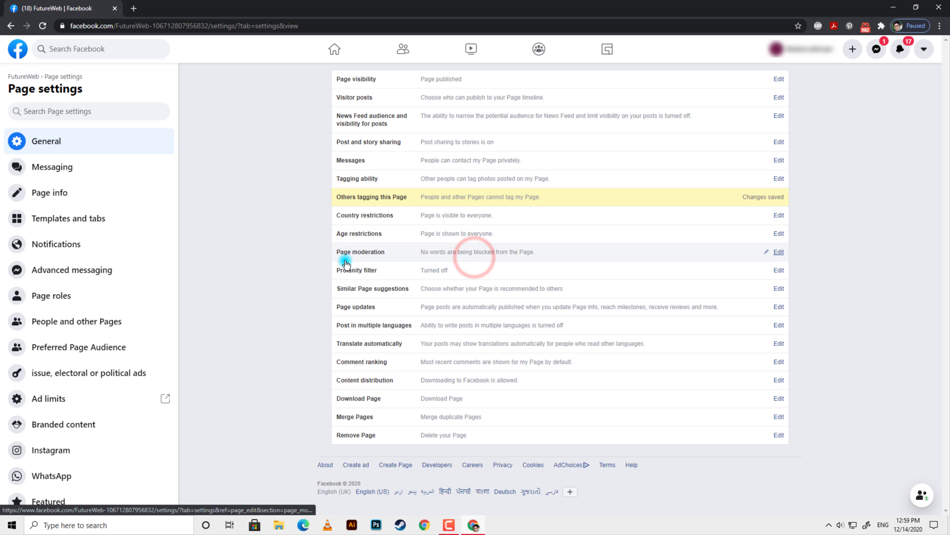
Step: Examine the page moderation setting for blocking posts or comments by words, and close it without saving
click(469, 255)
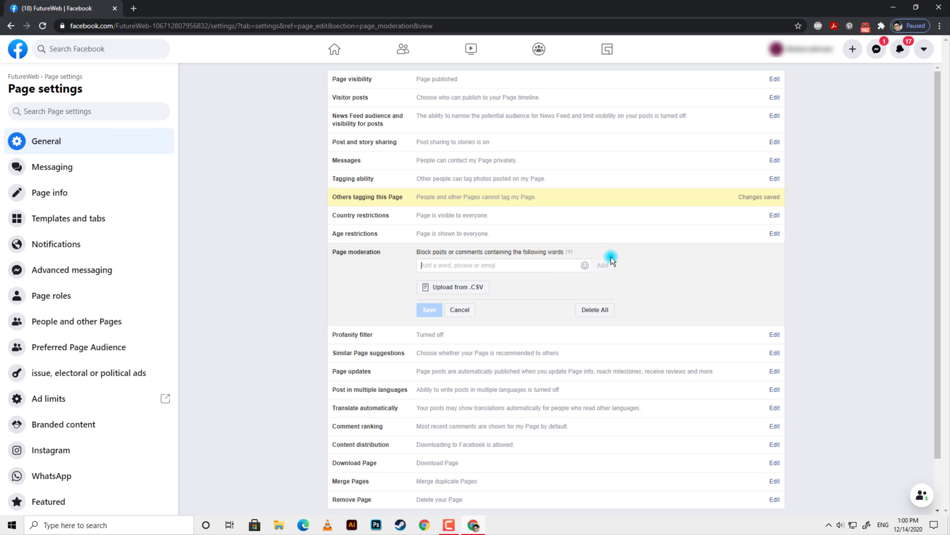
click(461, 263)
click(466, 310)
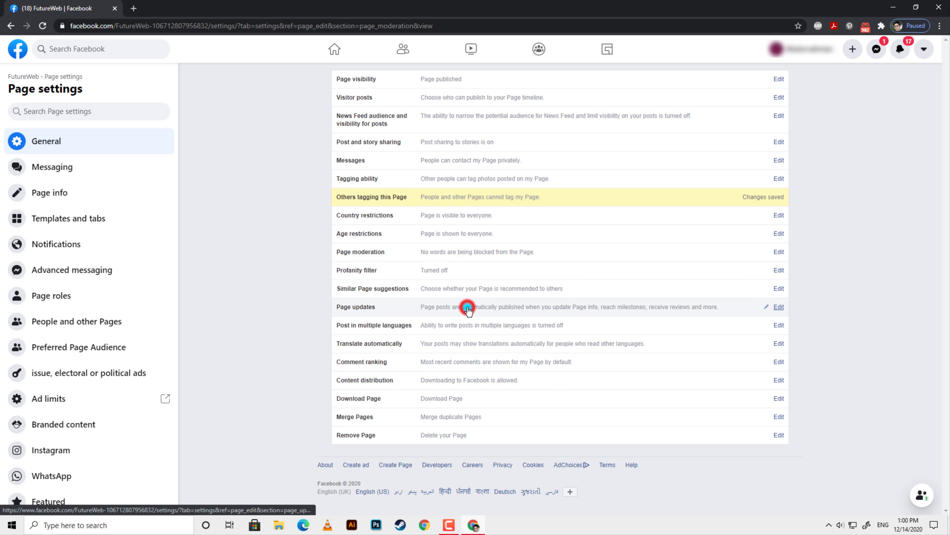
Step: Examine the available profanity filter levels for the page and close the setting without saving
click(434, 271)
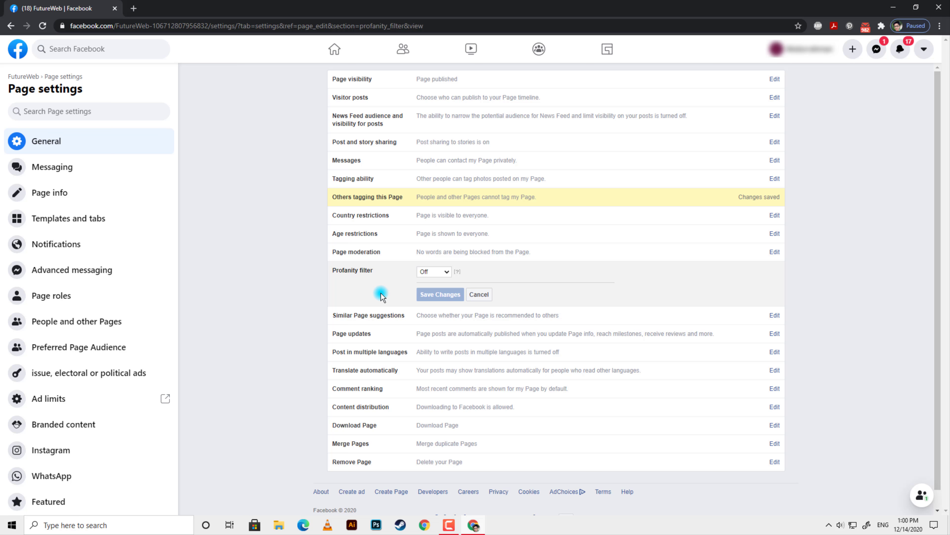
click(380, 280)
click(430, 274)
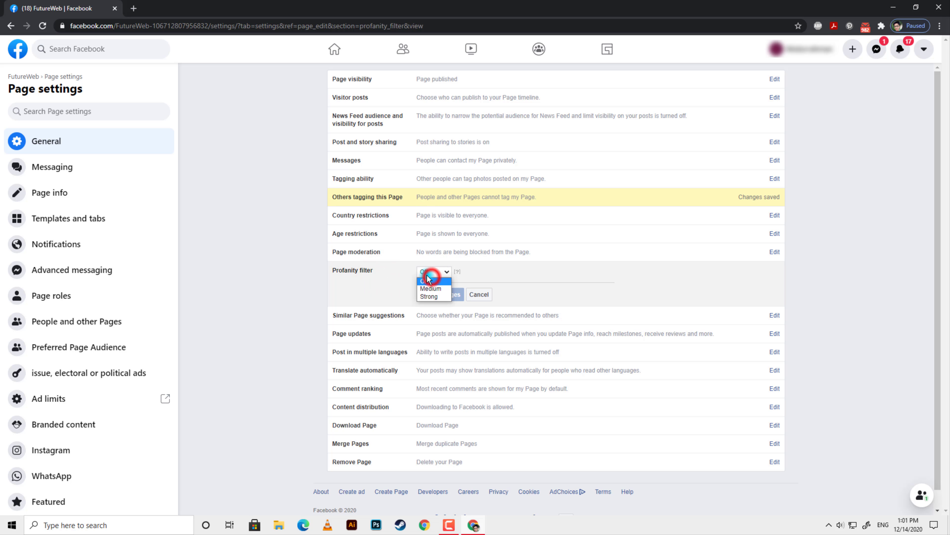
click(407, 273)
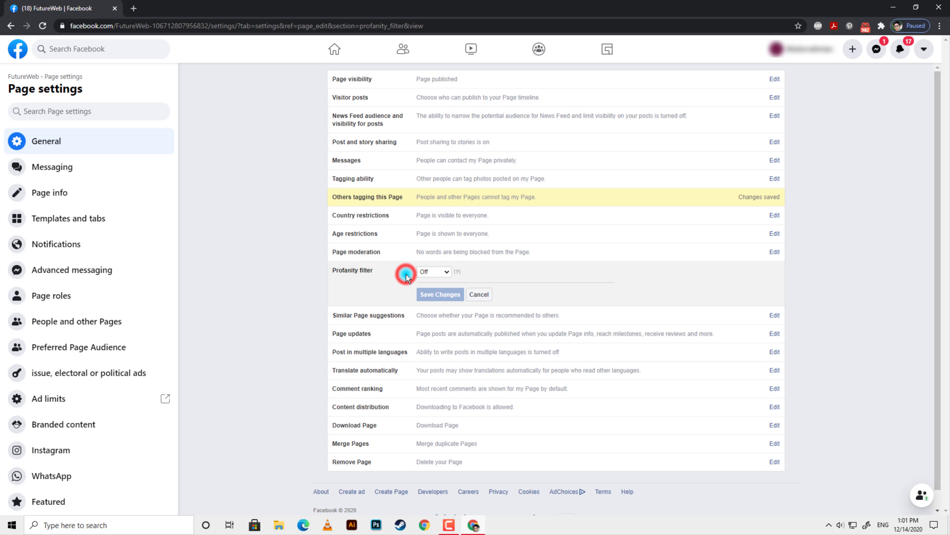
click(431, 273)
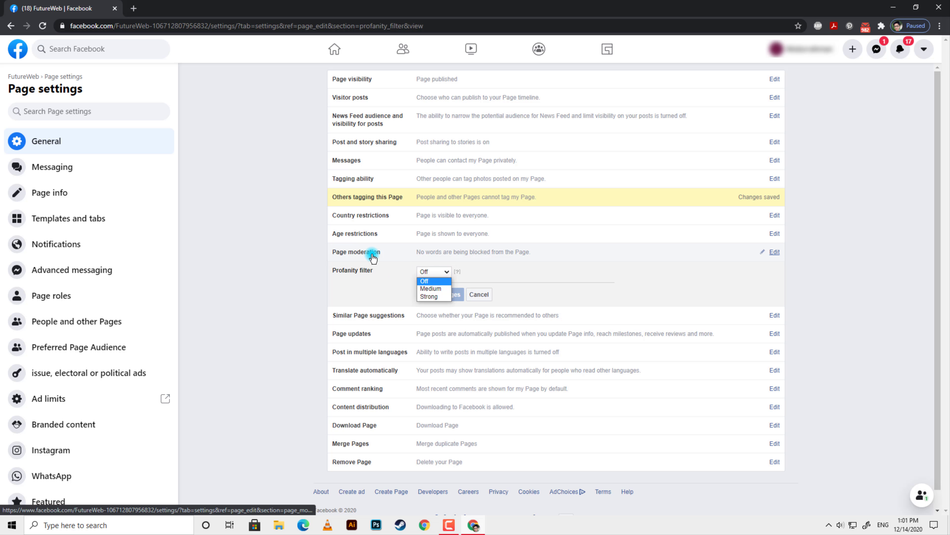
click(372, 264)
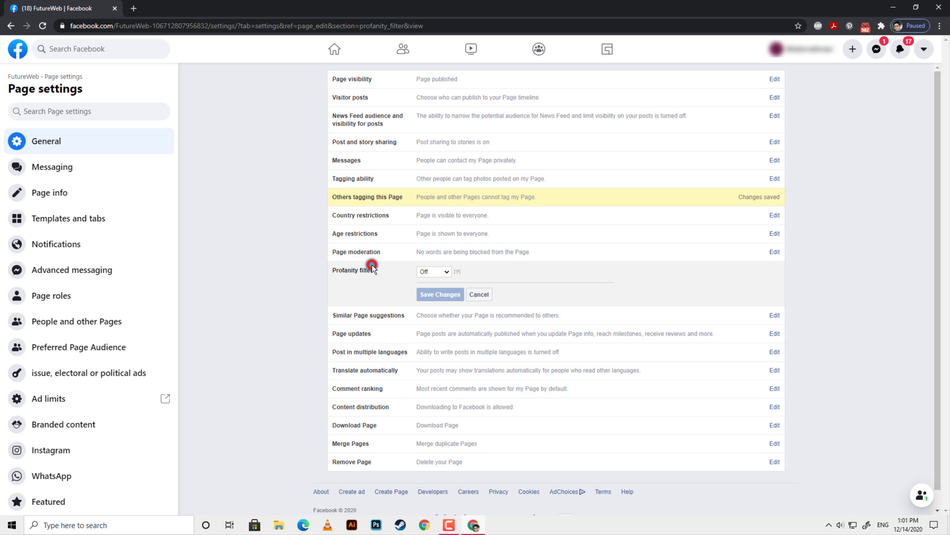
click(441, 273)
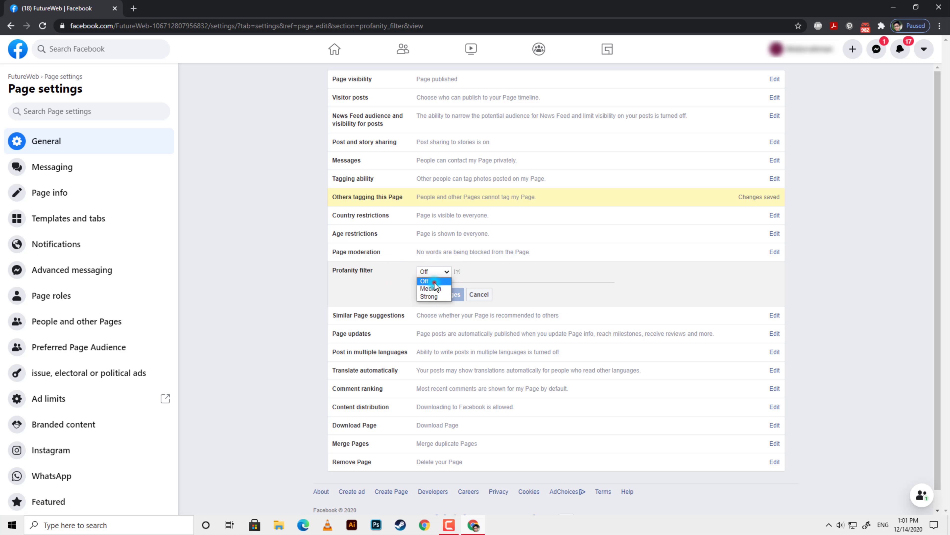
click(434, 281)
click(483, 295)
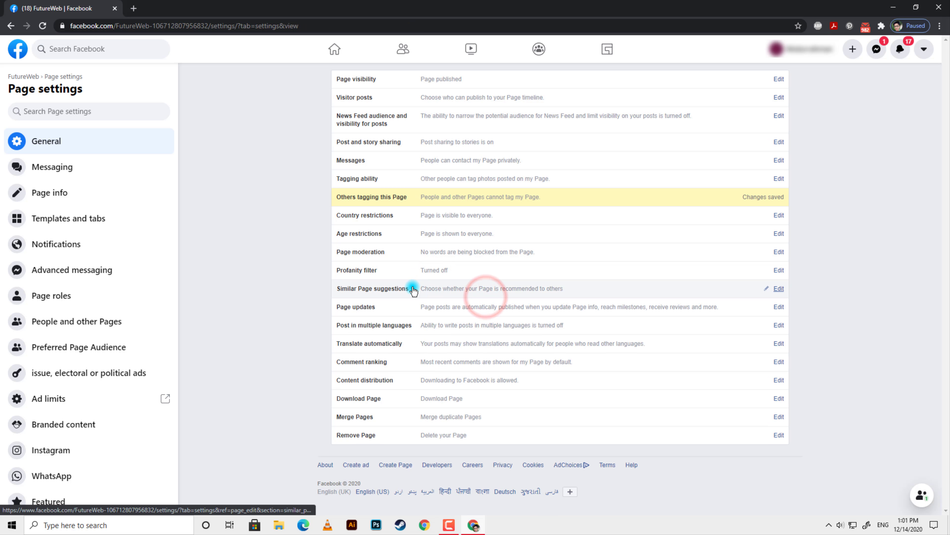
Step: Examine the similar Page suggestions option, try unticking the inclusion of FutureWeb, and close it without saving
click(436, 292)
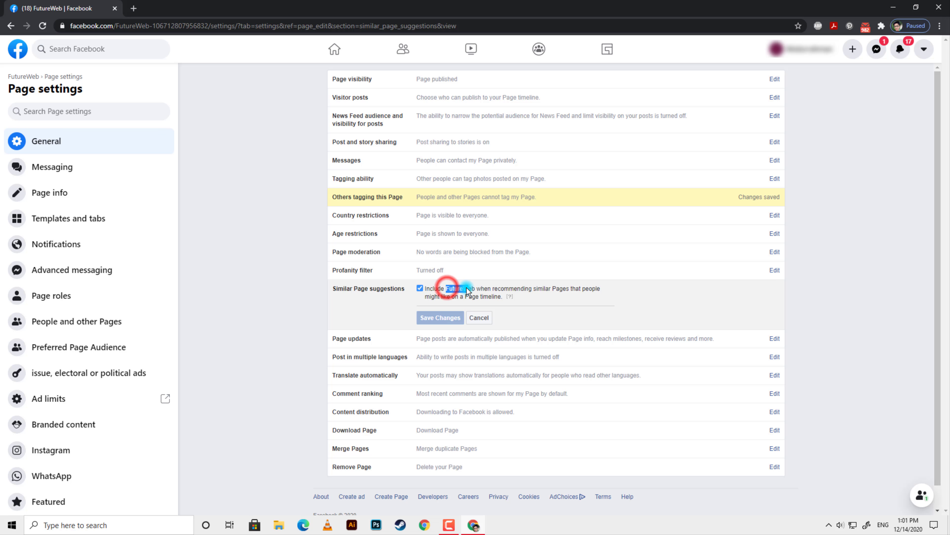
click(448, 290)
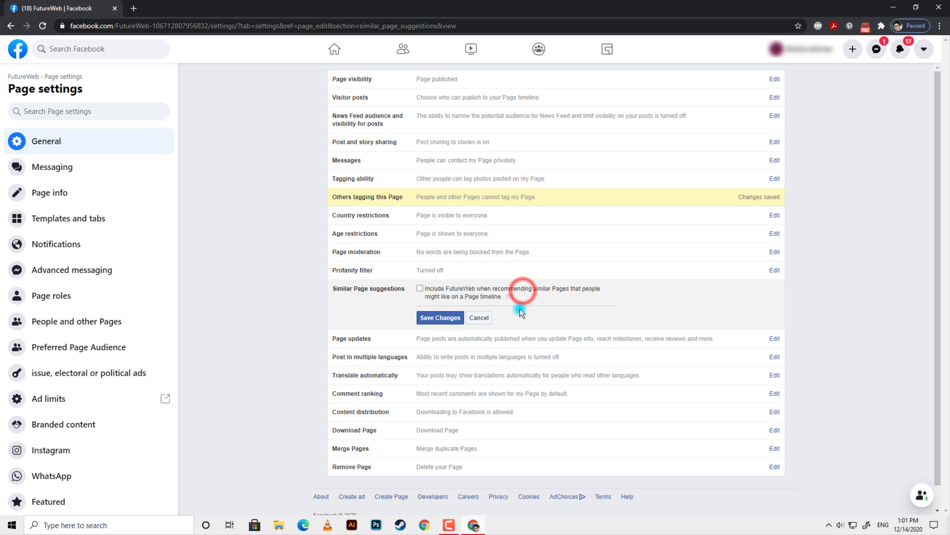
click(421, 288)
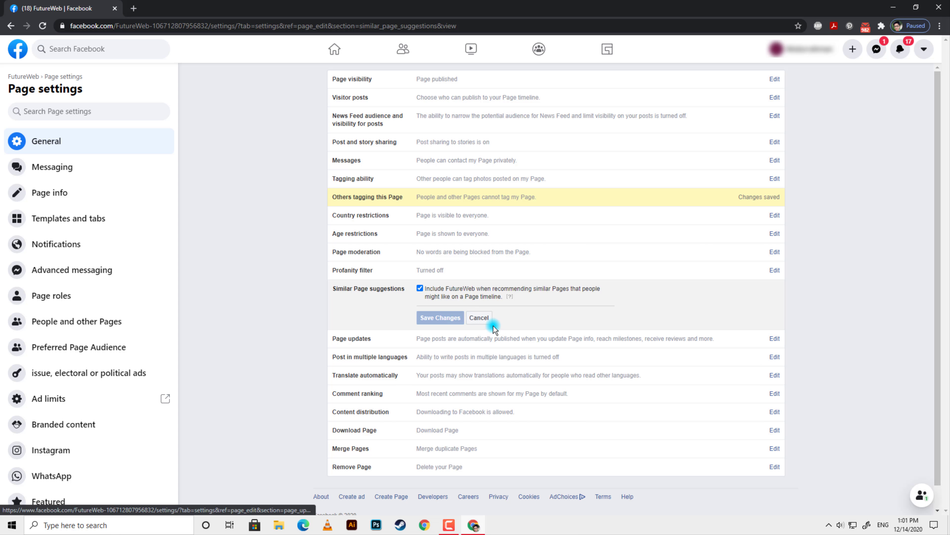
click(478, 317)
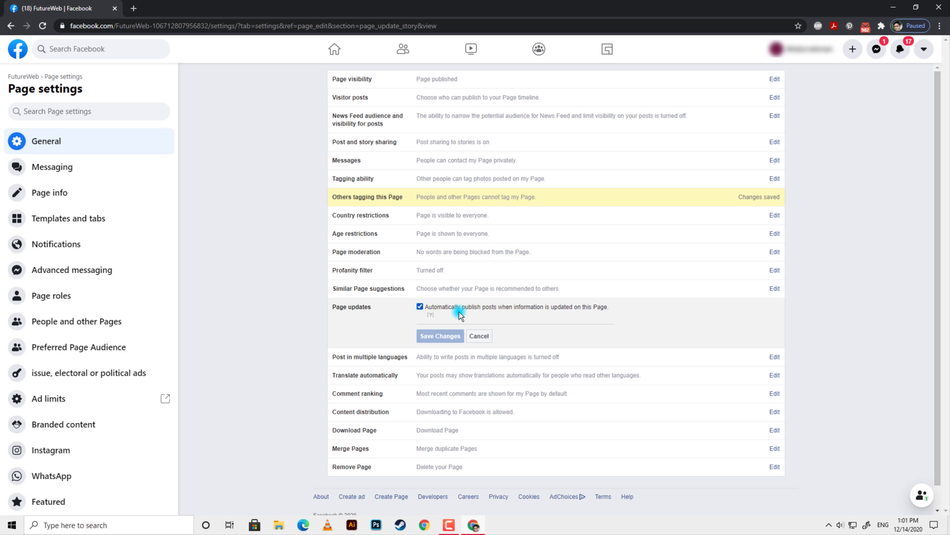
Step: Examine the page updates and multiple-language posting settings, closing both without saving
click(478, 336)
click(423, 326)
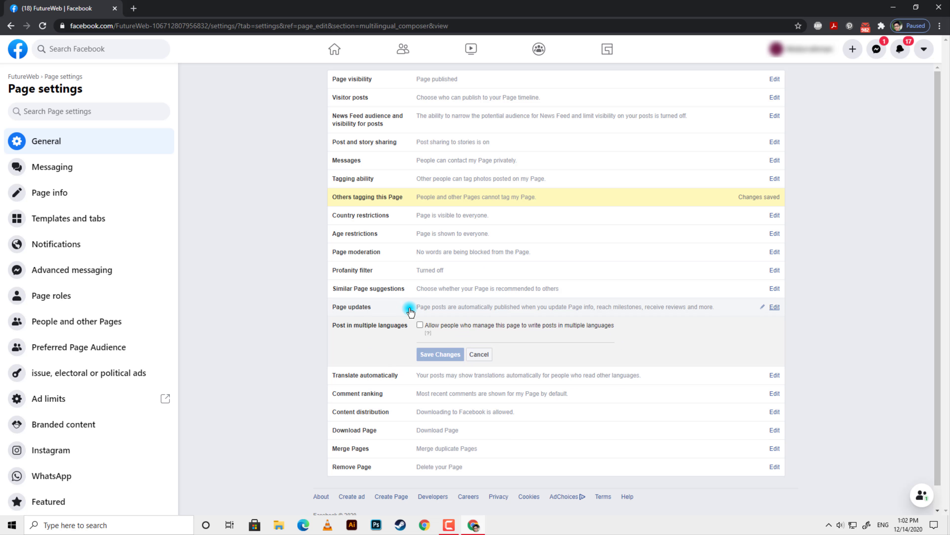
click(480, 354)
Step: Examine the automatic translation setting for the page's posts and close it without saving
click(424, 348)
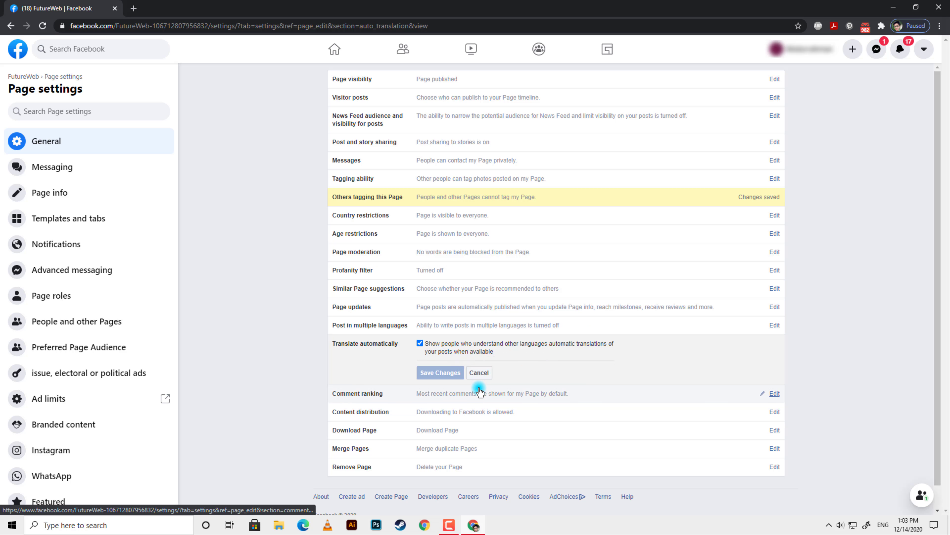
click(481, 372)
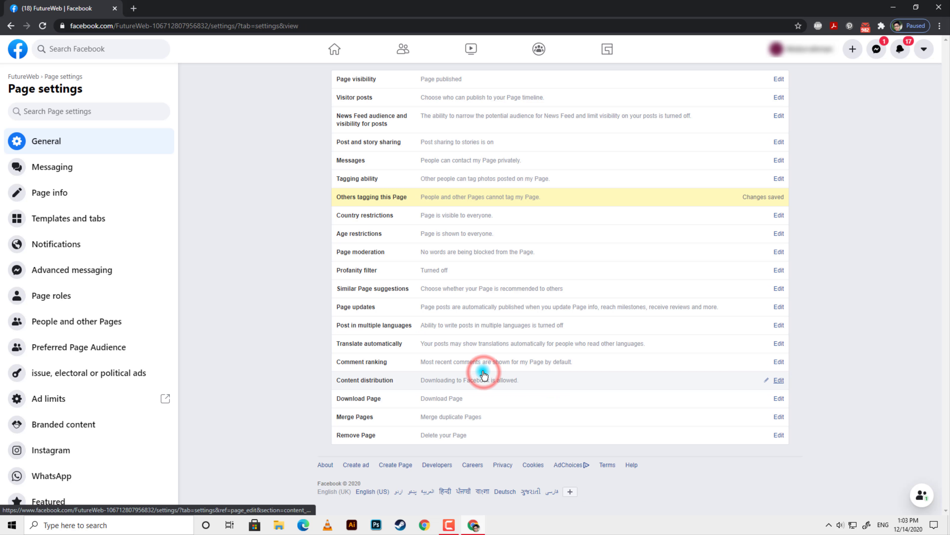
Step: Set comment ranking to show the most relevant comments by default and save the change
click(429, 368)
click(420, 362)
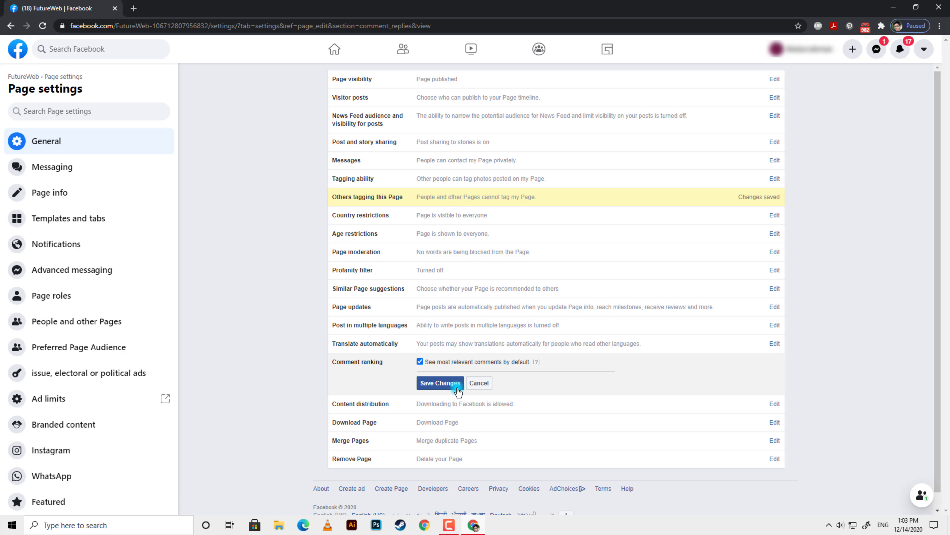
click(434, 384)
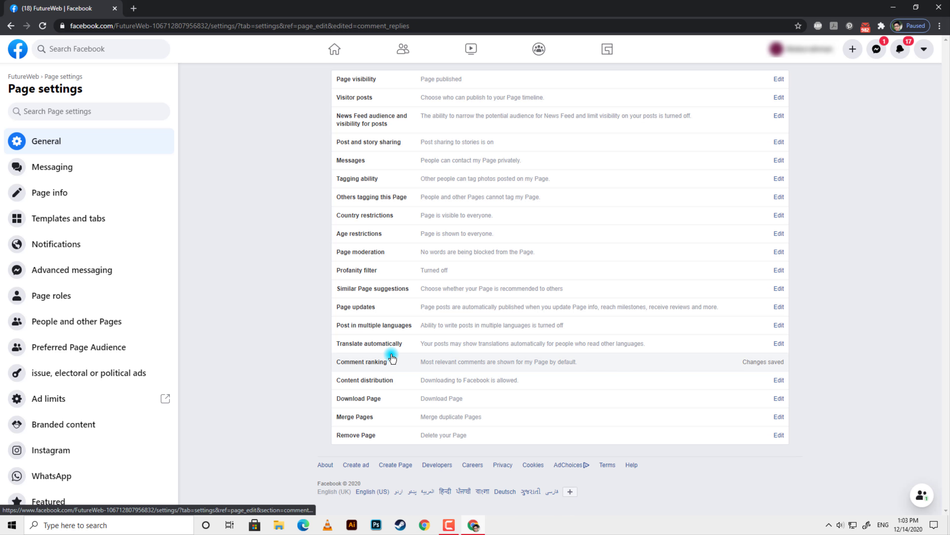
Step: Examine the content distribution option for prohibiting downloads to Facebook, read its help text, and close it without saving
click(431, 385)
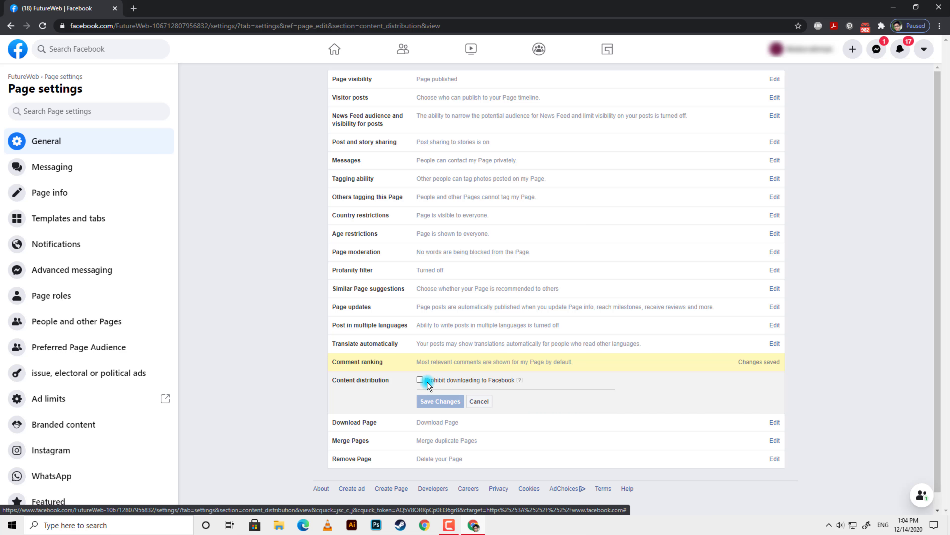
drag(423, 381, 526, 391)
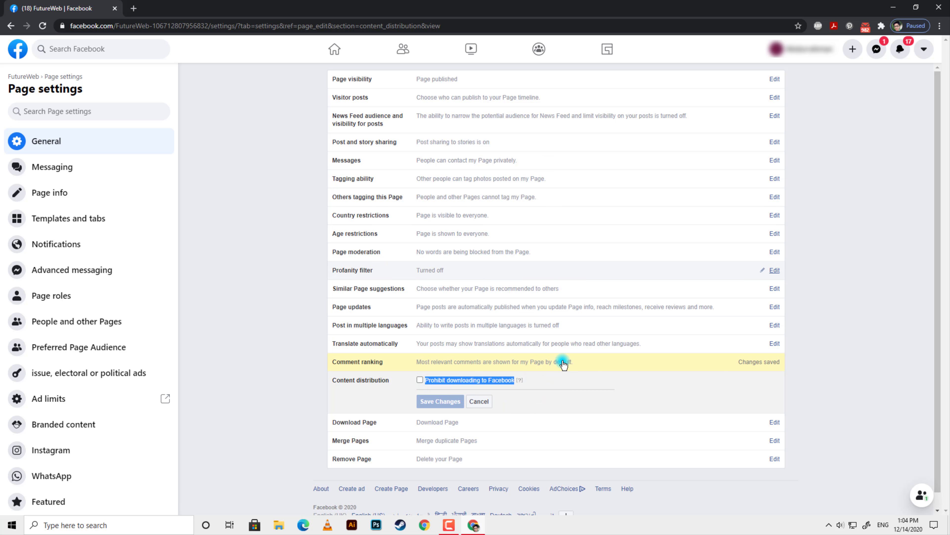
click(558, 377)
mouse_move(522, 381)
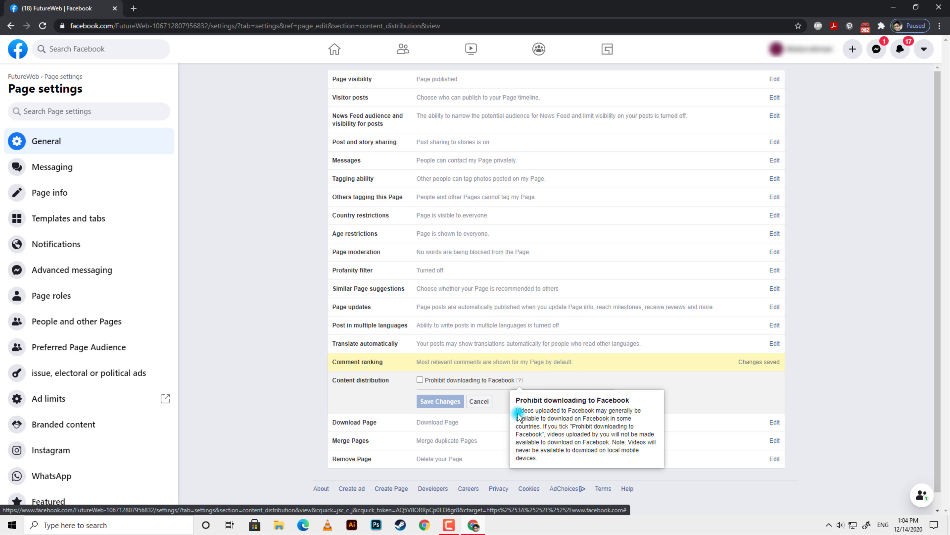
drag(516, 408, 637, 449)
click(574, 426)
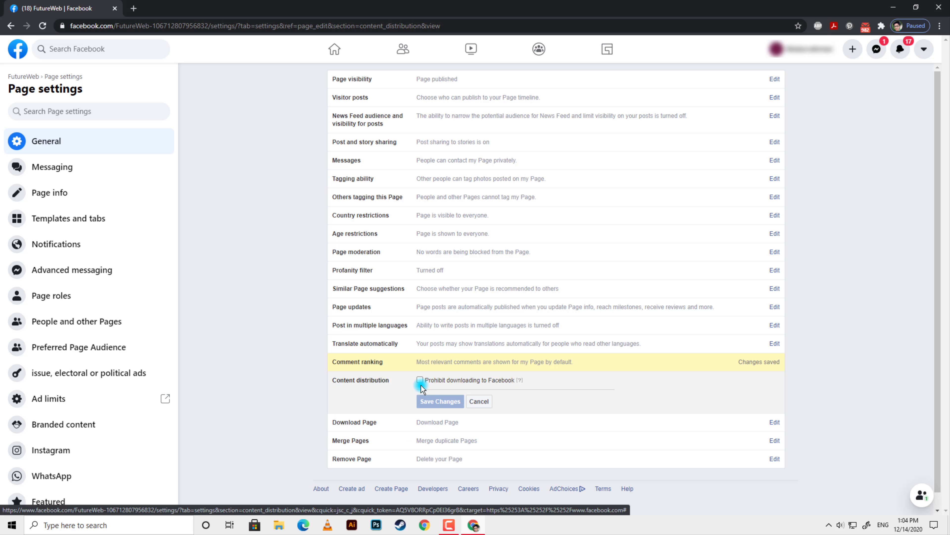
click(479, 401)
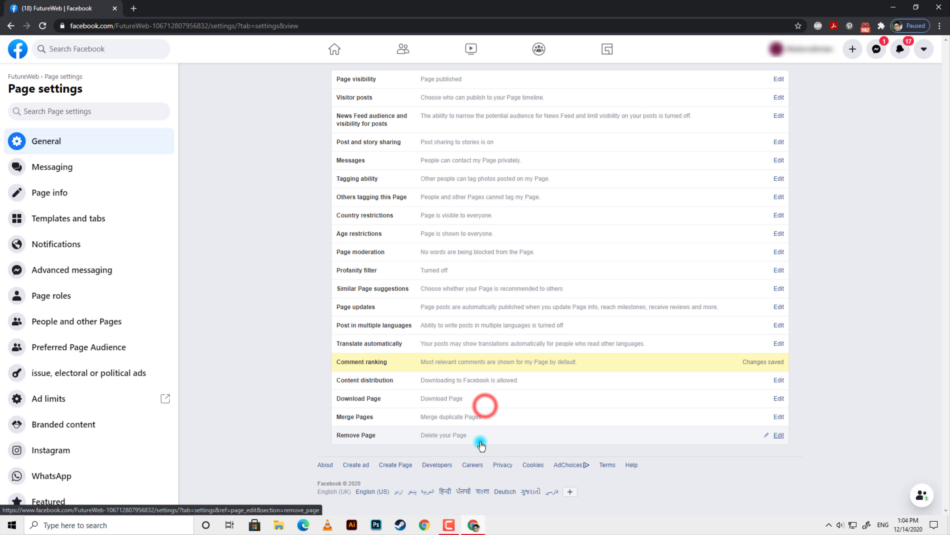
Step: Examine the options for downloading a copy of the page and for merging duplicate Pages
click(442, 400)
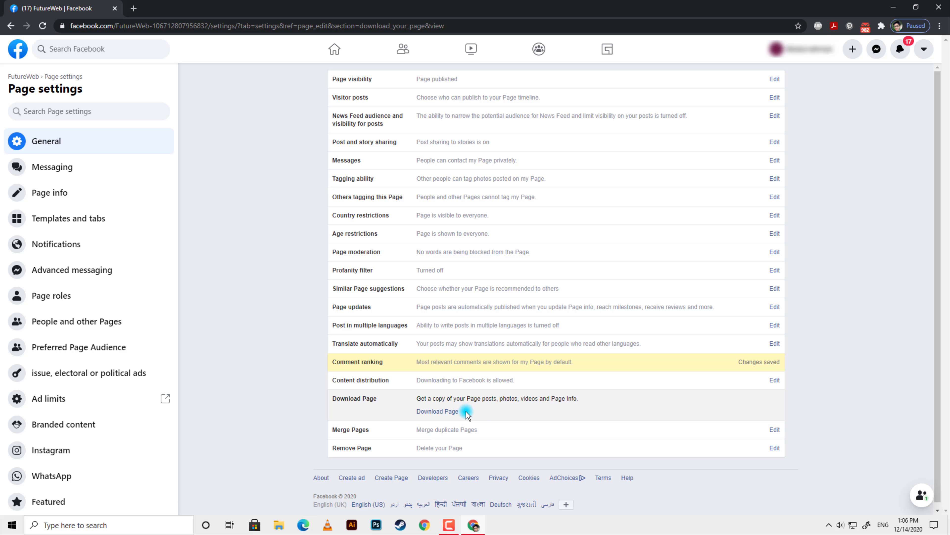
click(450, 429)
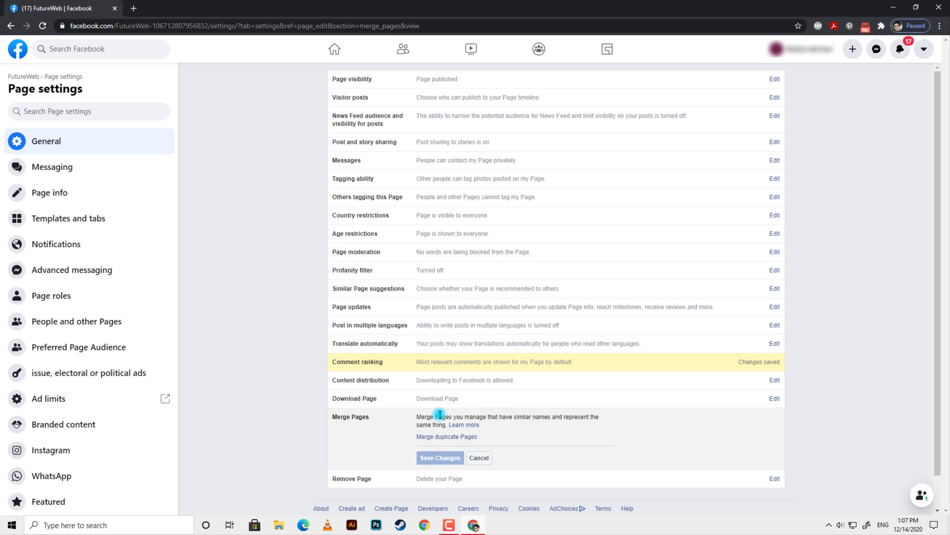
click(575, 417)
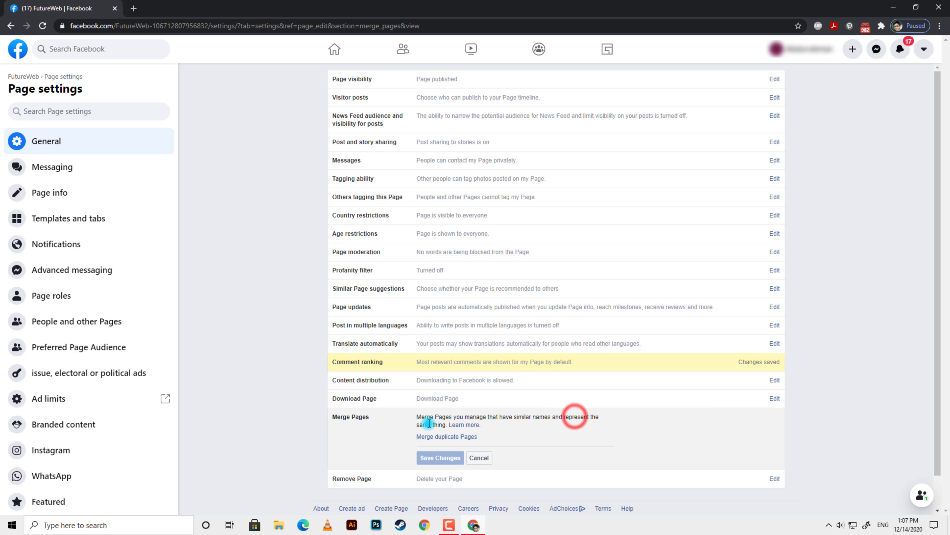
click(428, 423)
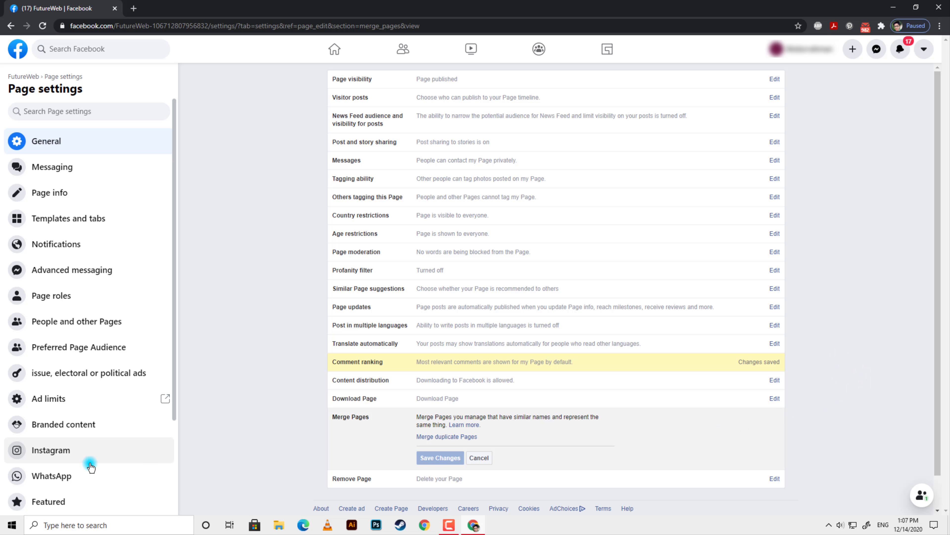
Step: Examine the option to permanently delete the FutureWeb page and close it without deleting anything
click(352, 478)
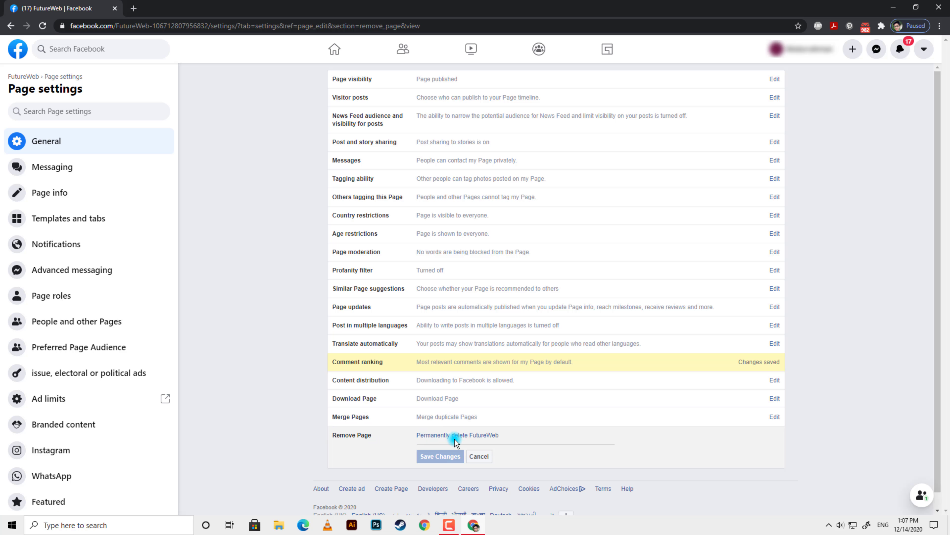
click(486, 458)
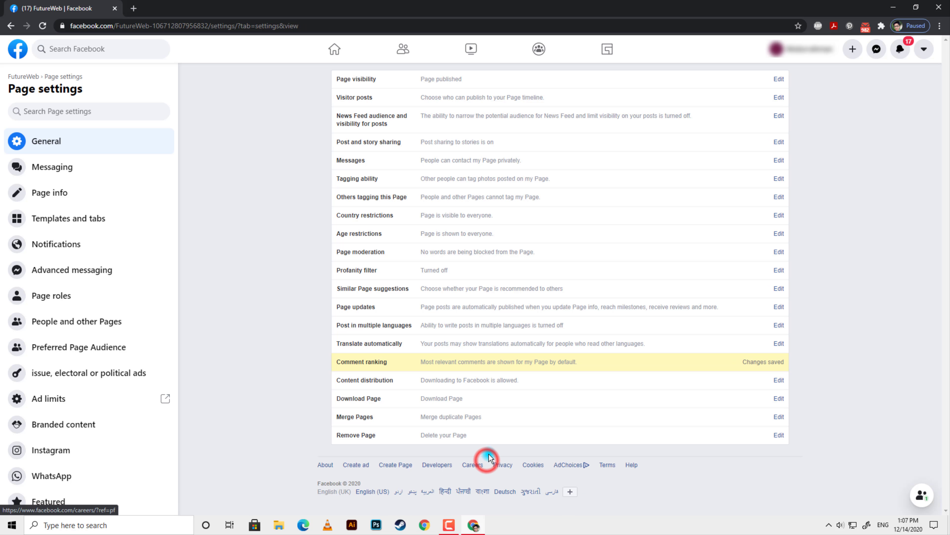